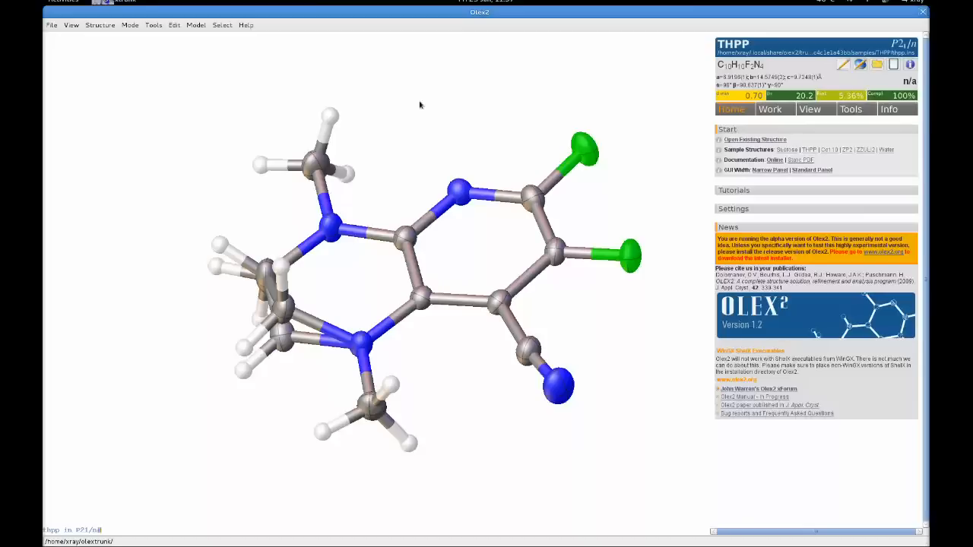
drag(434, 130, 423, 229)
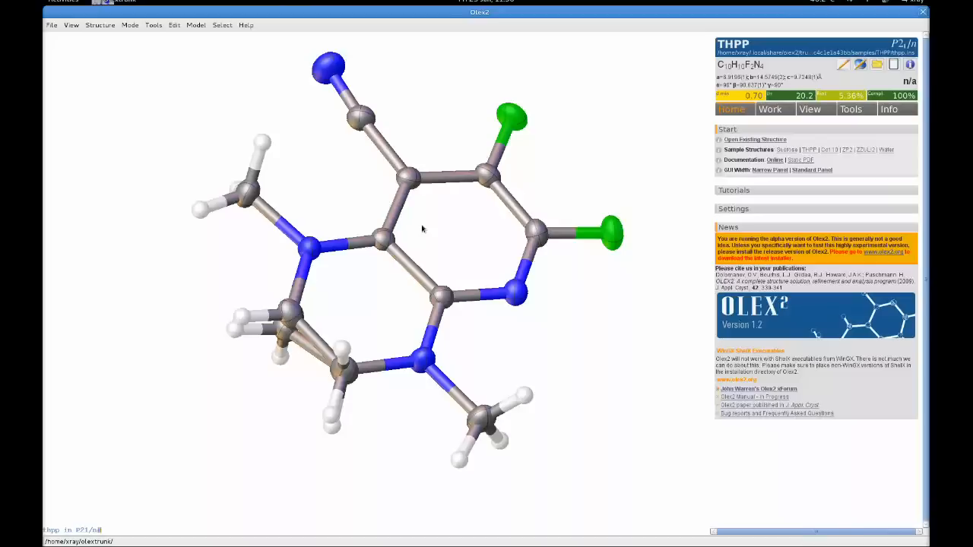
drag(428, 261, 434, 244)
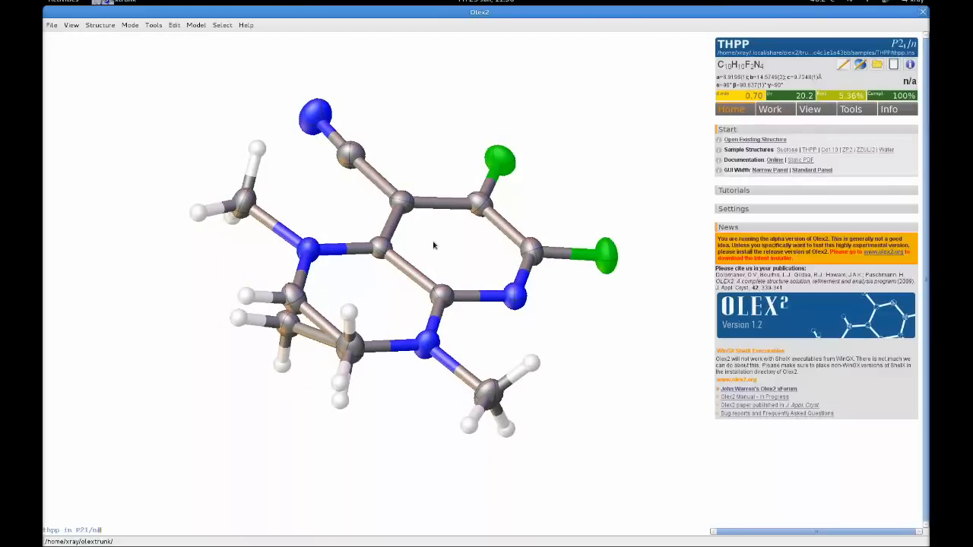
drag(434, 245, 479, 234)
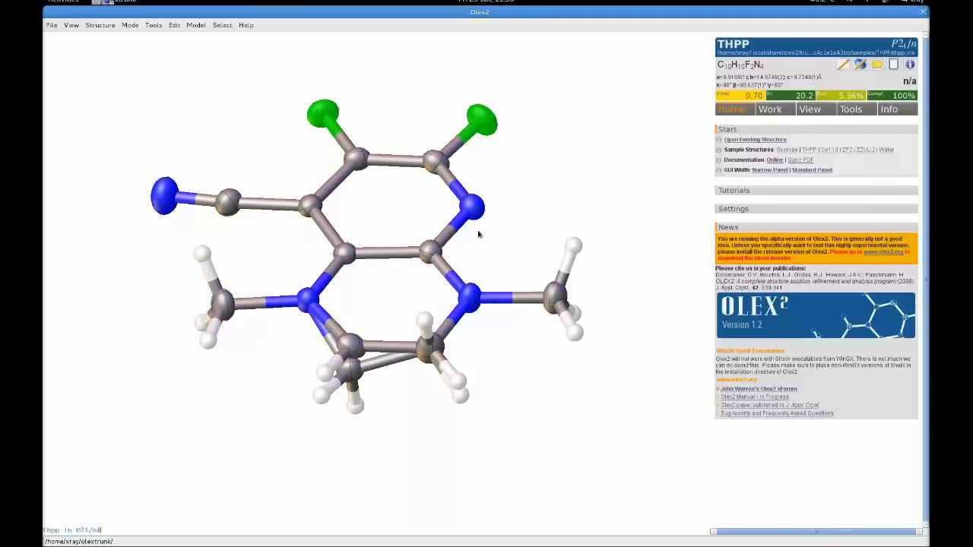
drag(479, 234, 521, 267)
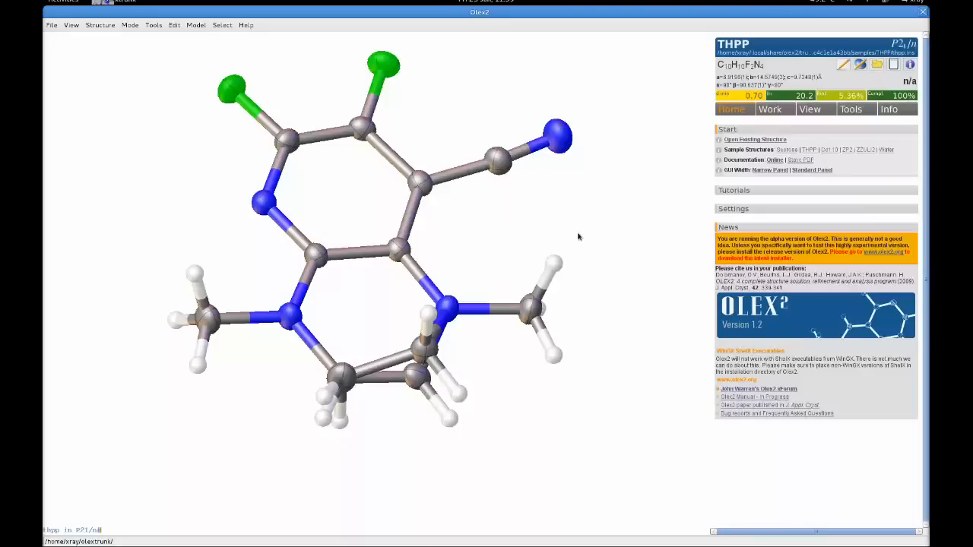
Refine the THPP structure three times in succession
text(refine)
key(Return)
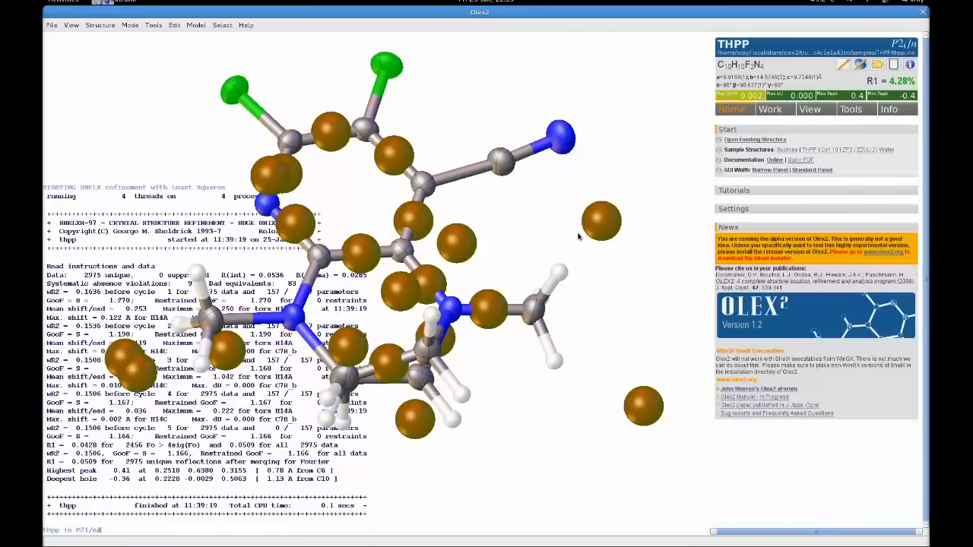
key(ctrl+r)
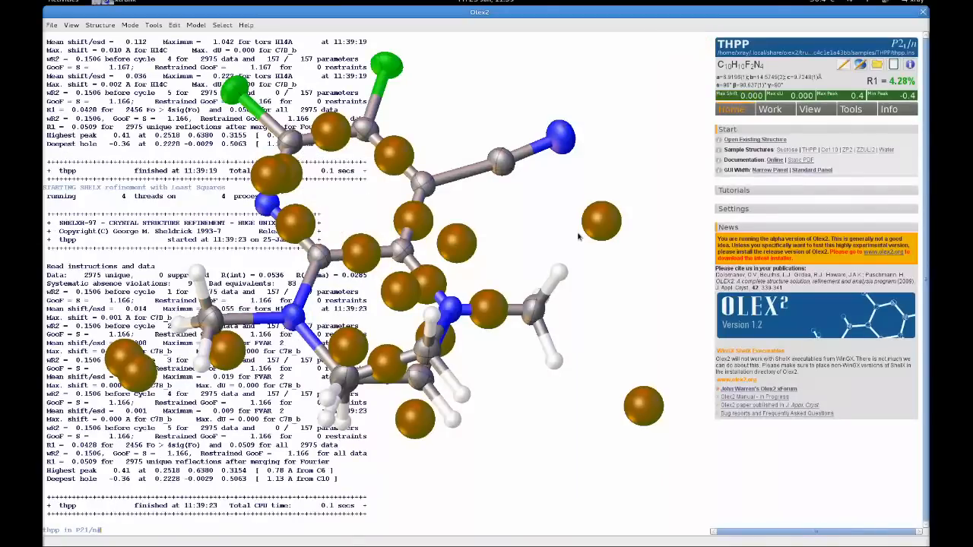
click(784, 110)
click(820, 124)
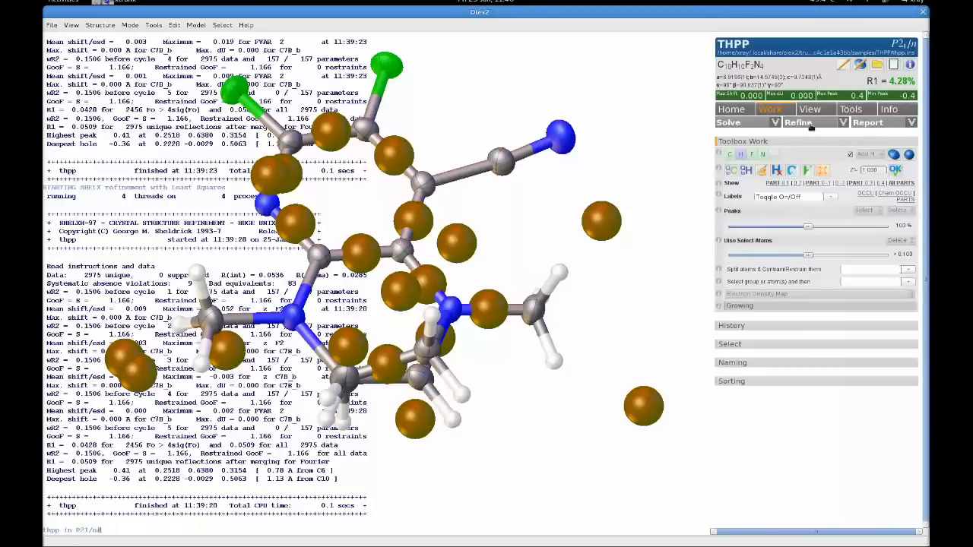
Cycle the residual density peak display through peaks with bonds to peaks hidden
mouse_move(558, 264)
mouse_down()
mouse_move(538, 259)
mouse_move(521, 289)
mouse_move(543, 259)
mouse_up()
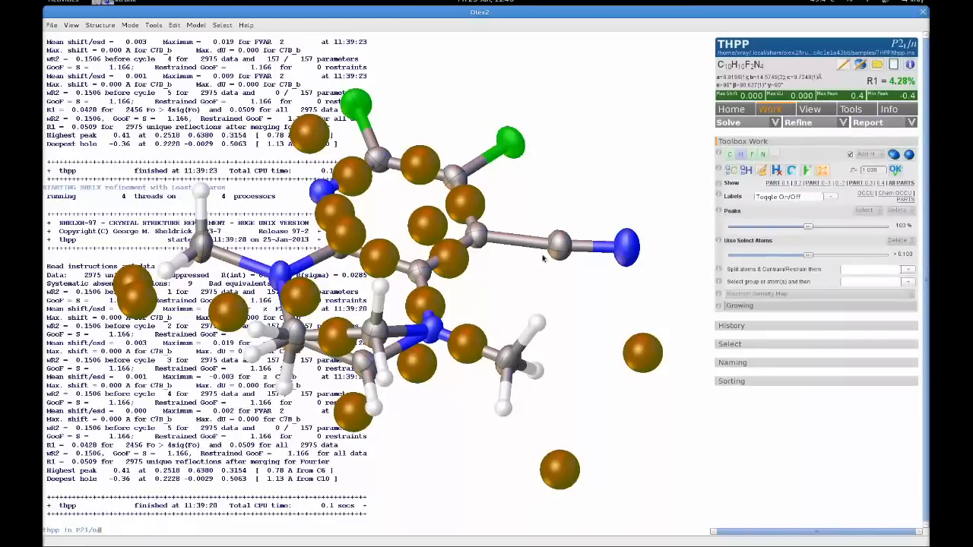
mouse_move(540, 279)
mouse_down()
mouse_move(552, 282)
mouse_move(535, 289)
mouse_up()
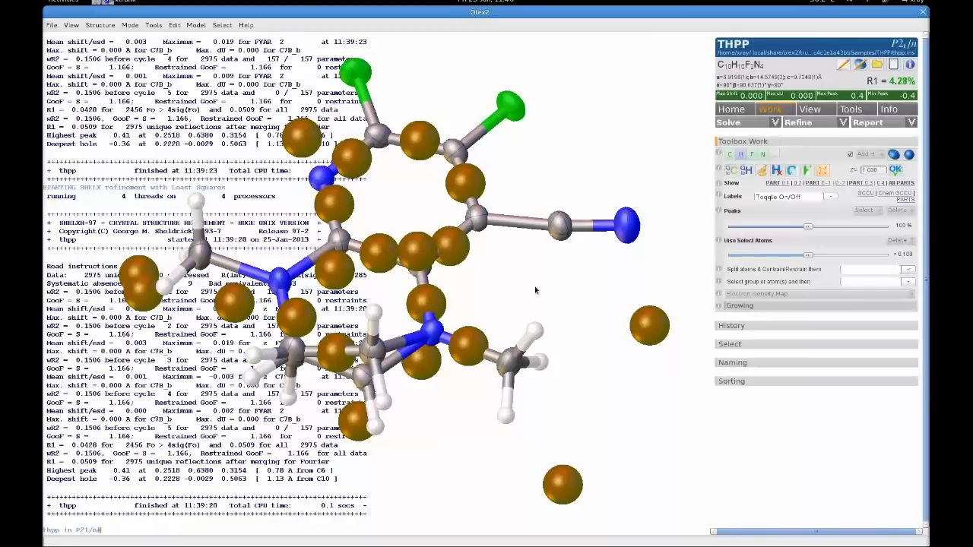
drag(534, 285, 490, 209)
drag(488, 216, 501, 271)
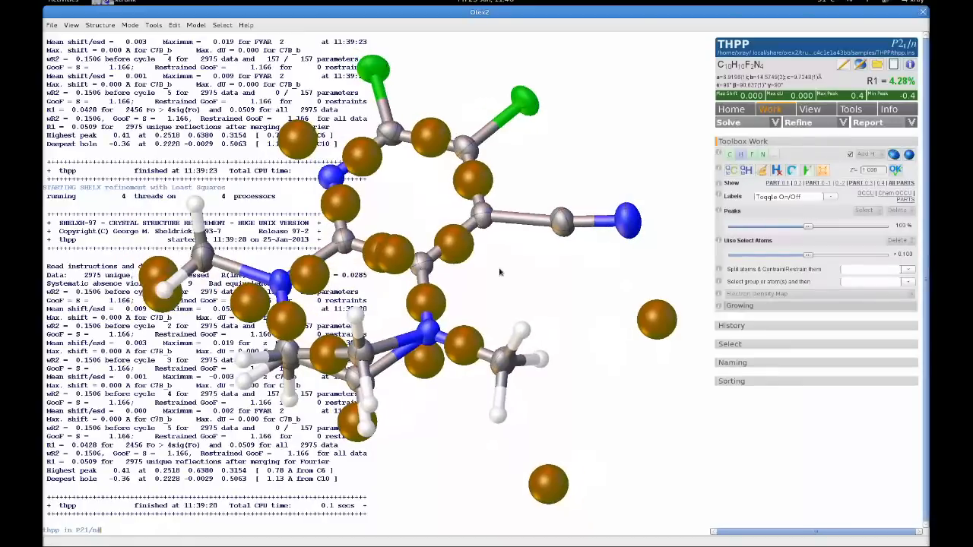
key(ctrl+q)
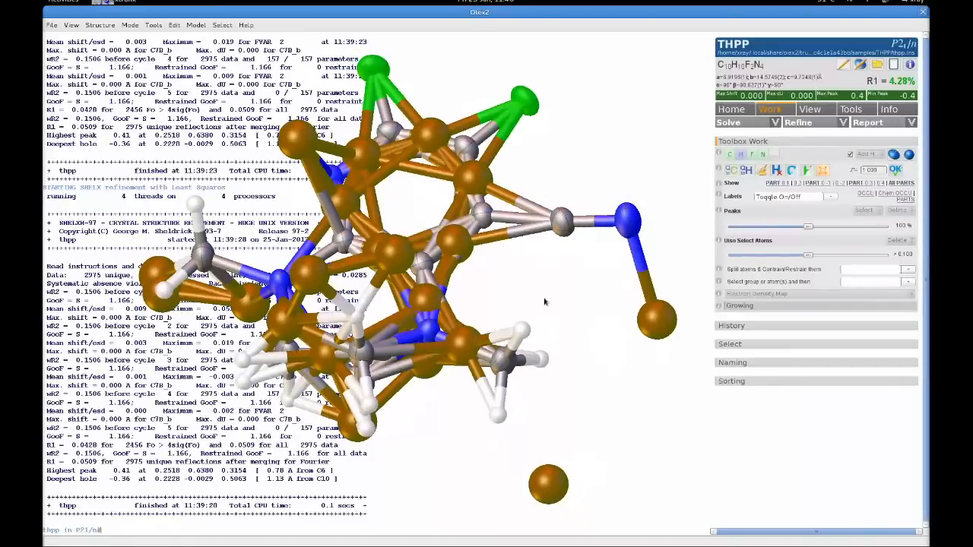
key(ctrl+q)
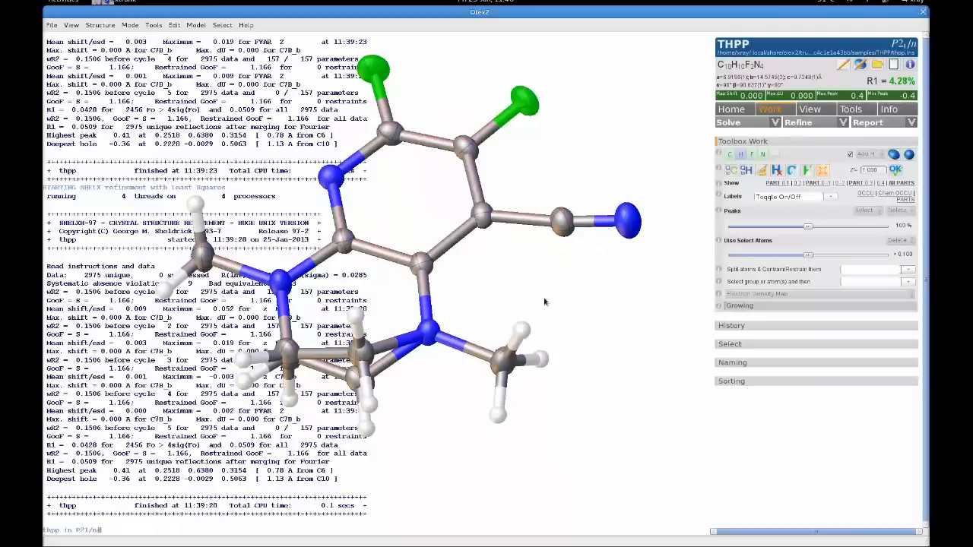
Cycle the visibility of the density peaks again and toggle the display of the hydrogen atoms
key(ctrl+q)
key(ctrl+q)
key(ctrl+h)
key(ctrl+h)
Draw the molecule in the Sphere packing style and view it from another angle
mouse_move(511, 295)
mouse_down()
mouse_move(530, 325)
mouse_move(512, 282)
mouse_up()
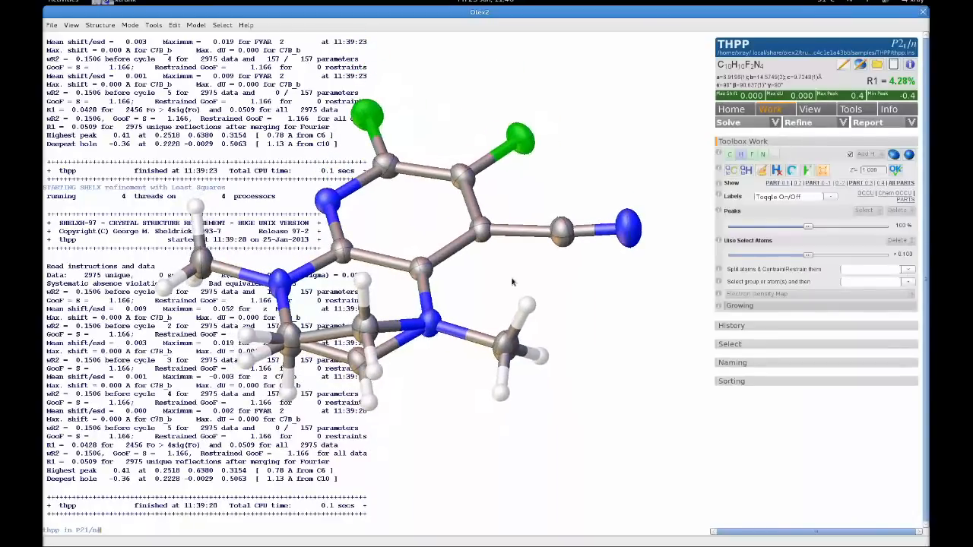
right_click(513, 268)
mouse_move(579, 272)
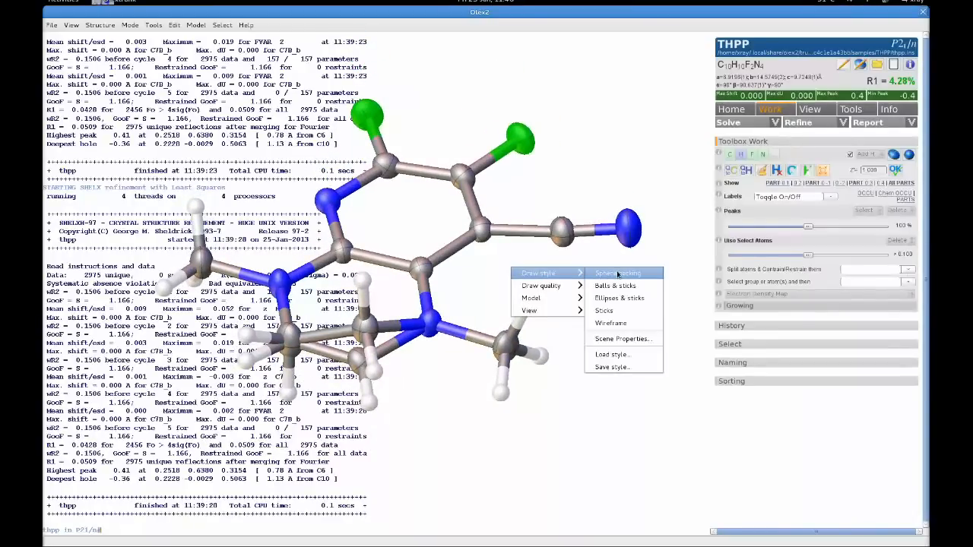
click(617, 273)
mouse_move(564, 282)
mouse_down()
mouse_move(569, 321)
mouse_move(608, 315)
mouse_move(540, 273)
mouse_move(560, 224)
mouse_up()
Change the molecule's draw style to Balls & sticks
right_click(575, 55)
mouse_move(628, 60)
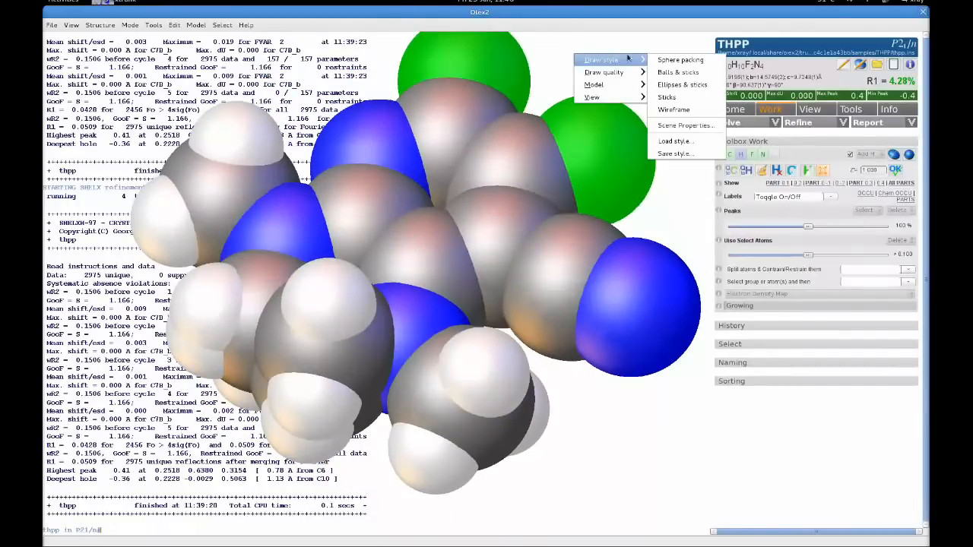
click(680, 72)
drag(551, 105, 544, 95)
Change the molecule's draw style to Ellipses & sticks
right_click(544, 95)
mouse_move(604, 100)
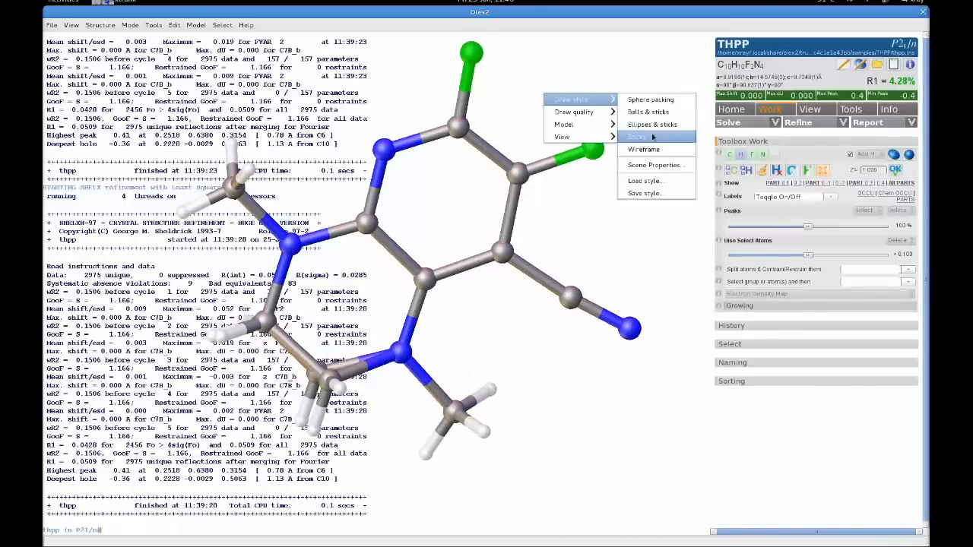
click(654, 127)
mouse_move(617, 251)
mouse_down()
mouse_move(598, 170)
mouse_move(586, 168)
mouse_move(586, 200)
mouse_up()
Change the molecule's draw style to Sticks
right_click(483, 89)
mouse_move(544, 95)
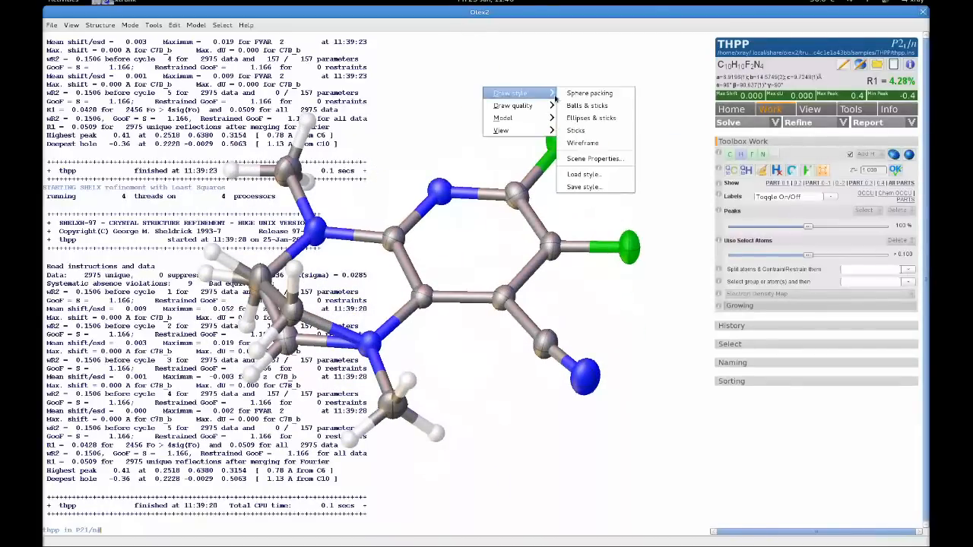
click(587, 131)
mouse_move(502, 145)
mouse_down()
mouse_move(509, 161)
mouse_move(472, 126)
mouse_up()
right_click(445, 90)
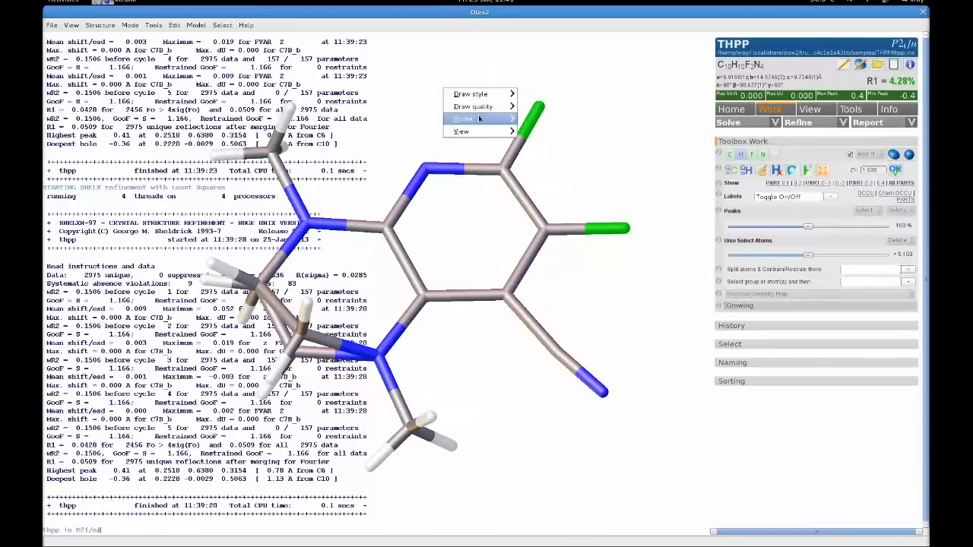
click(483, 70)
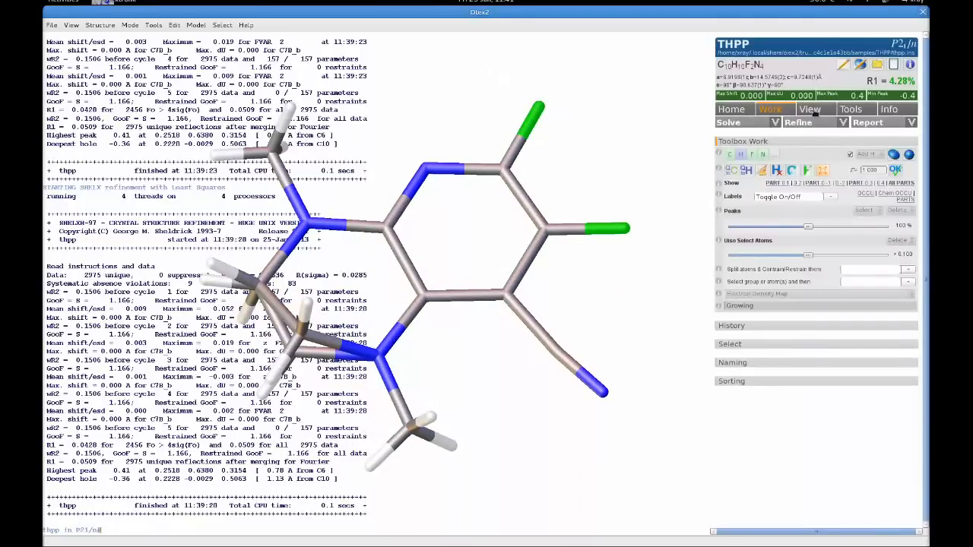
Try the quick drawing styles on the molecule, ending with Polyhedra
click(811, 110)
click(790, 129)
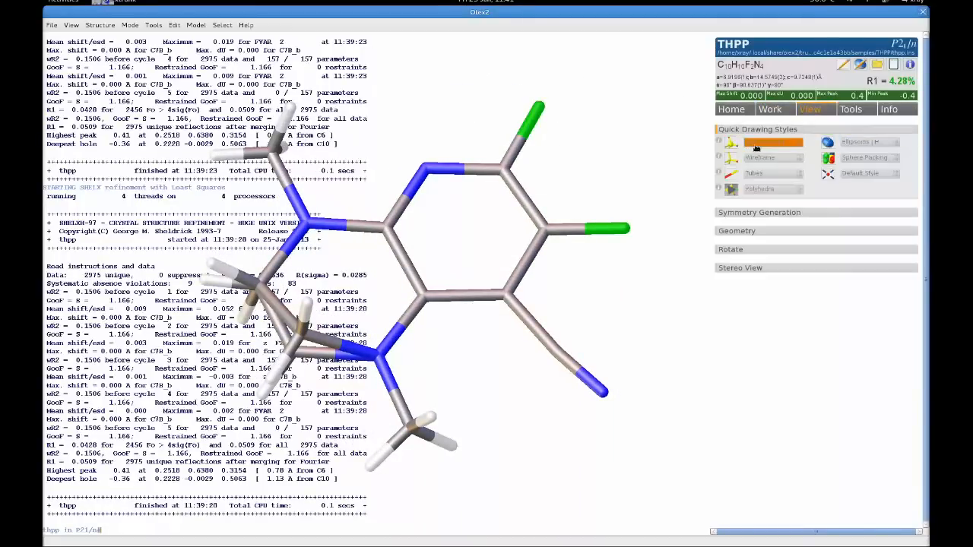
click(760, 158)
click(763, 175)
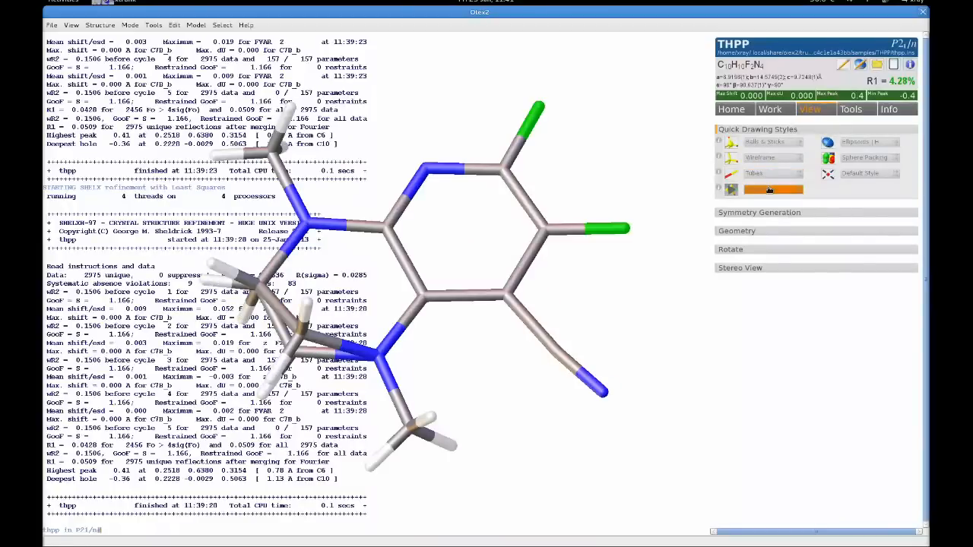
click(769, 190)
mouse_move(602, 250)
mouse_down()
mouse_move(604, 215)
mouse_move(590, 233)
mouse_move(574, 221)
mouse_up()
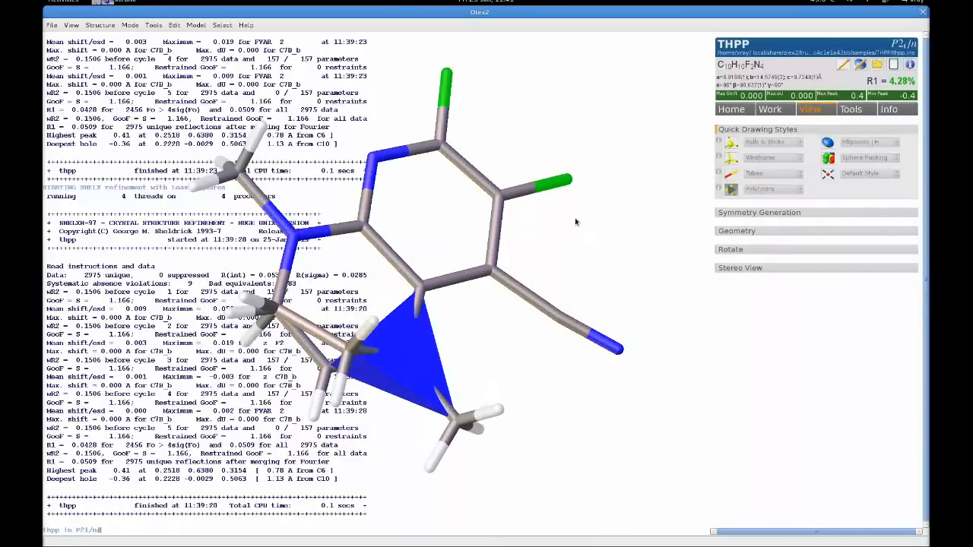
Redraw the molecule with thermal ellipsoids and switch it to space-filling spheres with the sfil command
click(827, 144)
drag(603, 181, 585, 174)
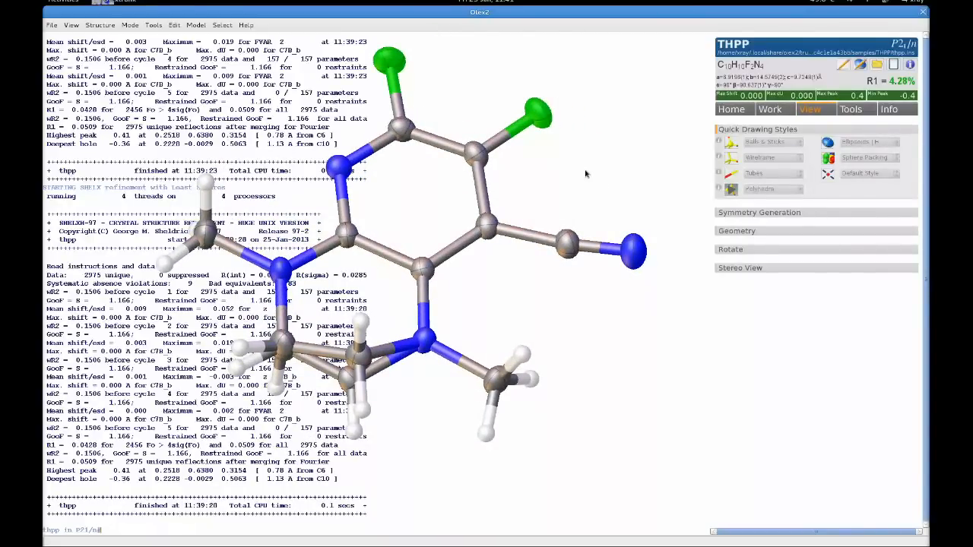
text(sfil)
key(Return)
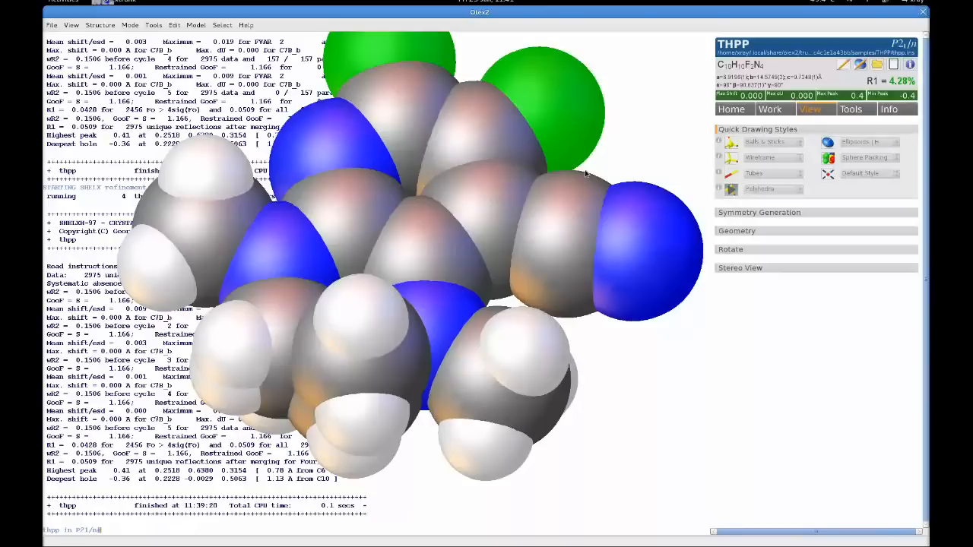
Apply the Balls & Sticks quick style and display the aromatic circle inside the pyridine ring
click(788, 144)
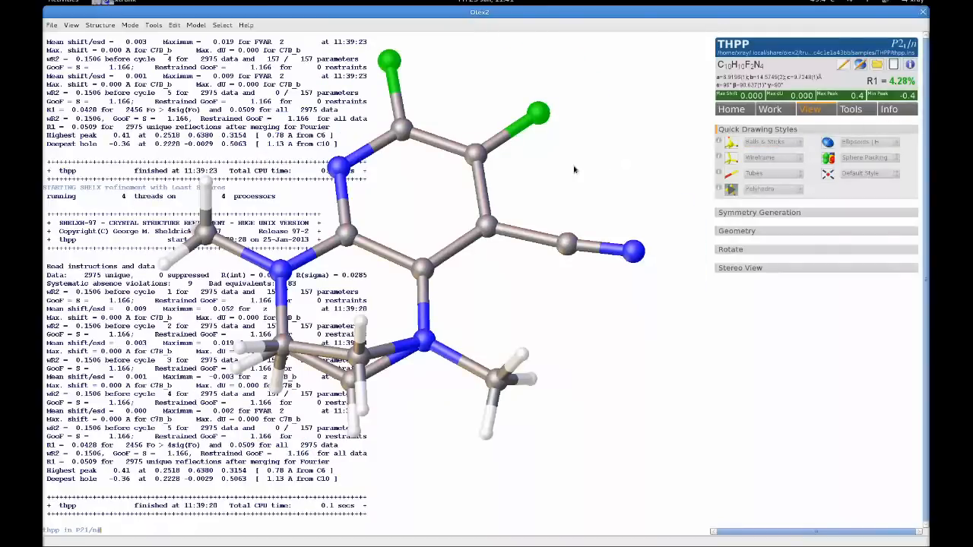
drag(511, 171, 494, 154)
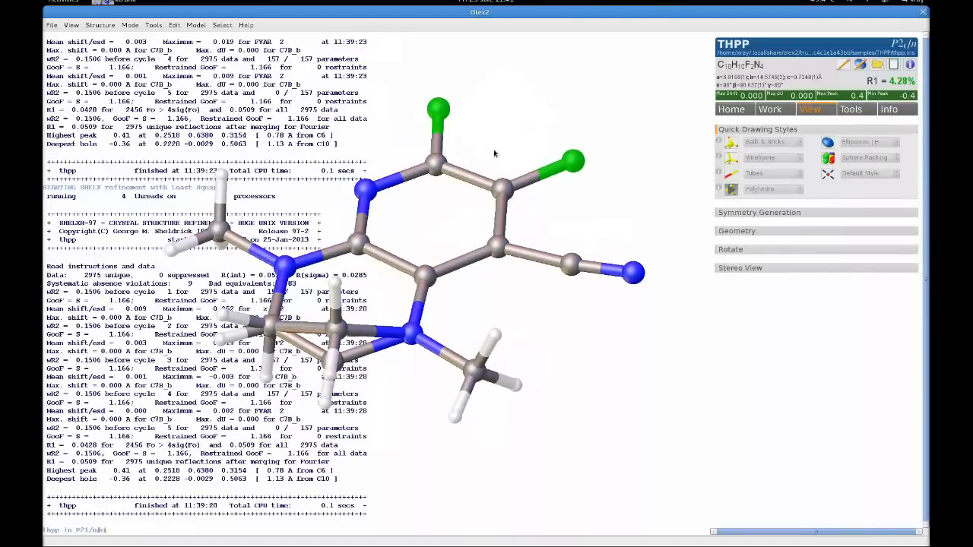
text(d)
key(Return)
drag(539, 190, 532, 211)
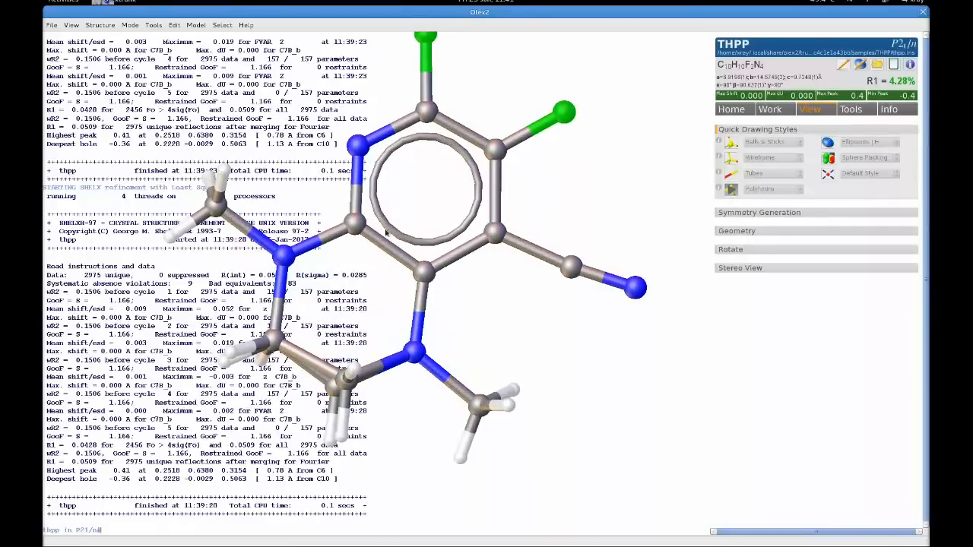
drag(467, 295, 430, 304)
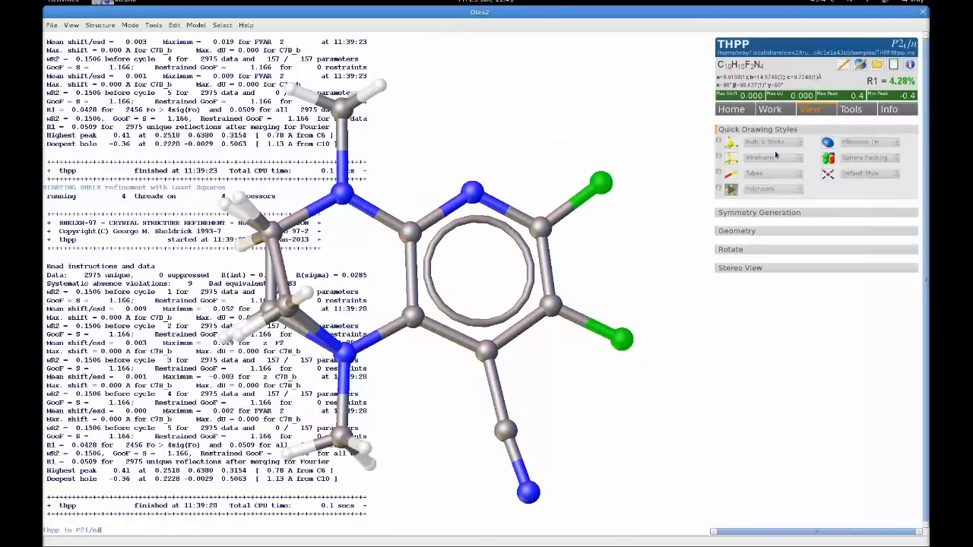
Try the Wireframe and Tubes quick styles on the molecule with its aromatic circle
click(751, 158)
drag(592, 256, 571, 203)
click(768, 176)
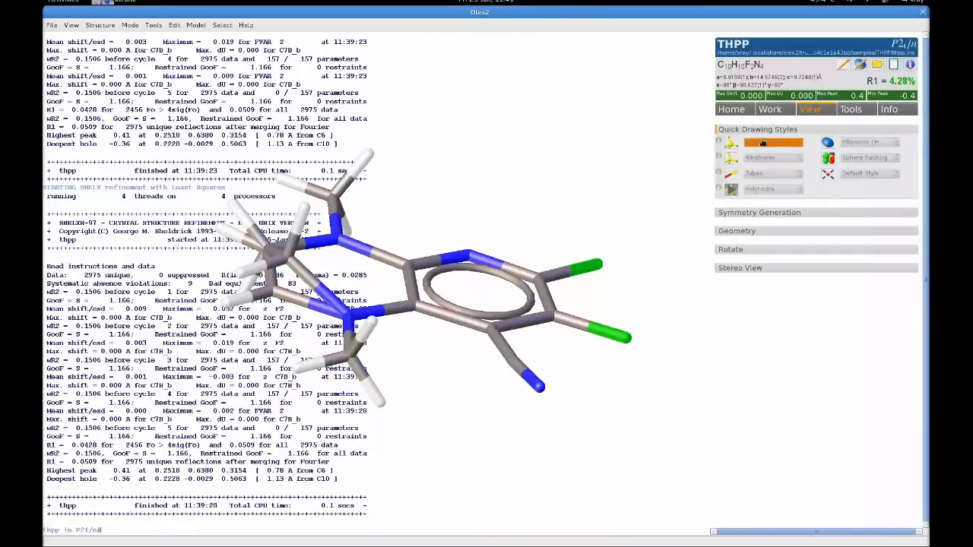
Apply the Ellipsoids | H quick style and reset the molecule's display with the fuse command
click(858, 144)
drag(510, 175, 481, 194)
text(fuse)
key(Return)
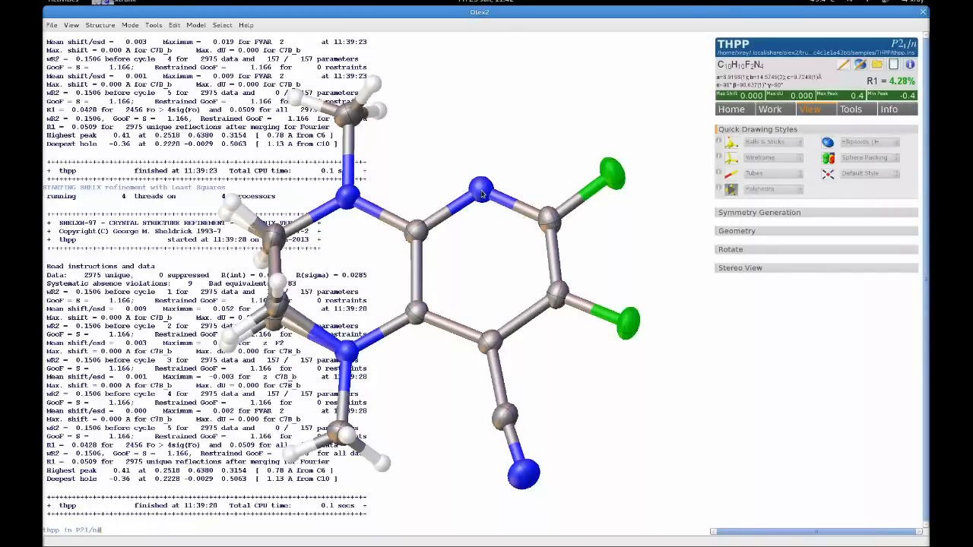
Show only disorder parts 0 and 1 of the molecule with the showp command
drag(453, 278, 554, 301)
text(show)
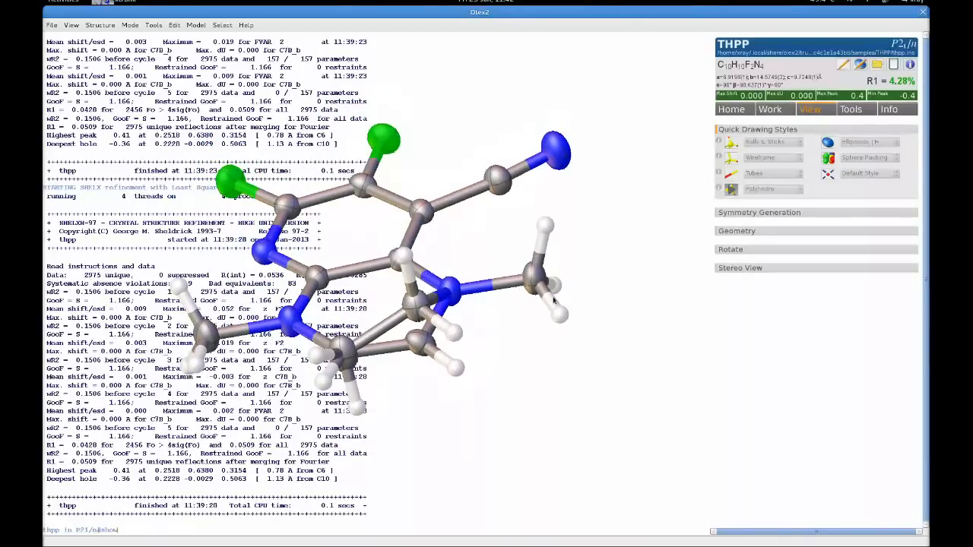
text(p 0 1)
key(Return)
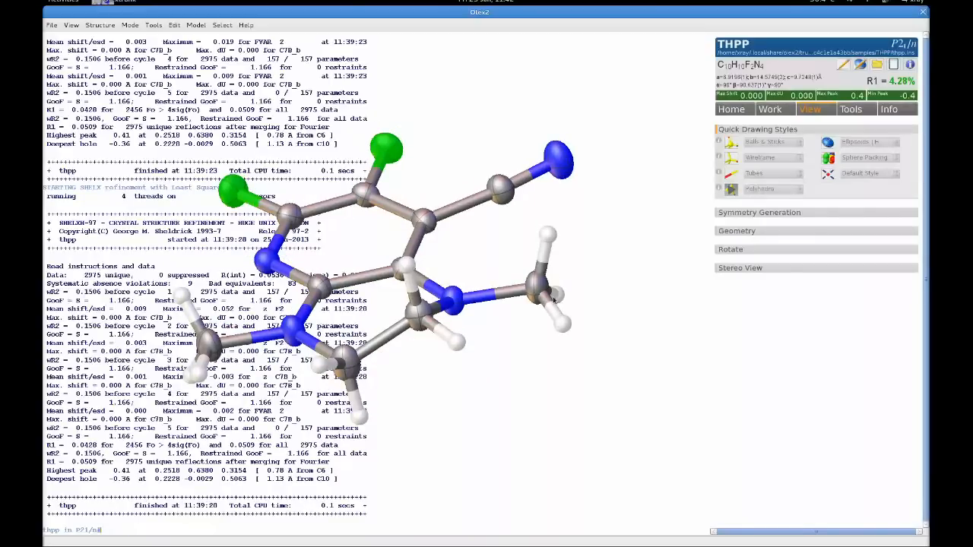
Show only disorder parts 0 and 2 by changing the previous showp command
key(Up)
key(BackSpace)
text(2)
key(Return)
Show only disorder part 0 of the molecule, and restore the display of all parts
key(Up)
key(BackSpace)
key(Return)
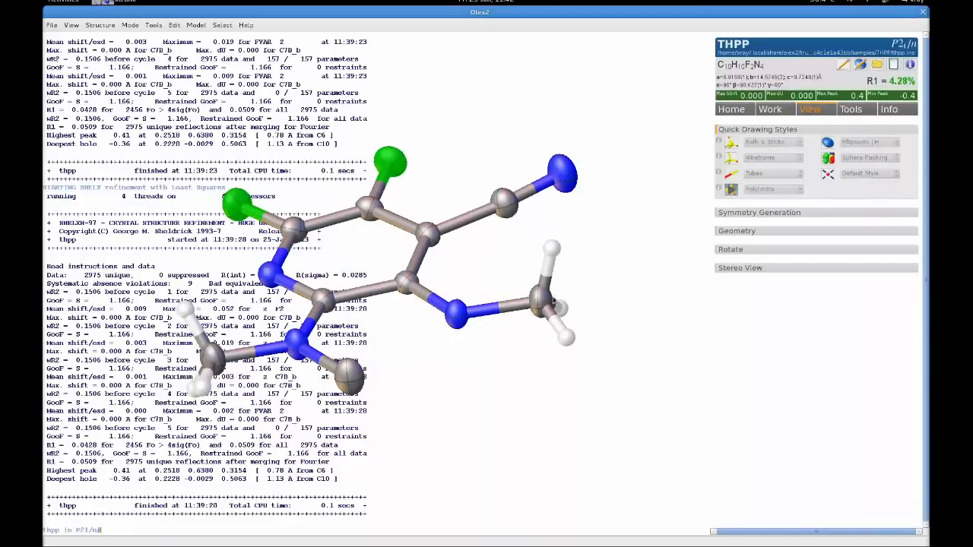
key(Up)
key(Return)
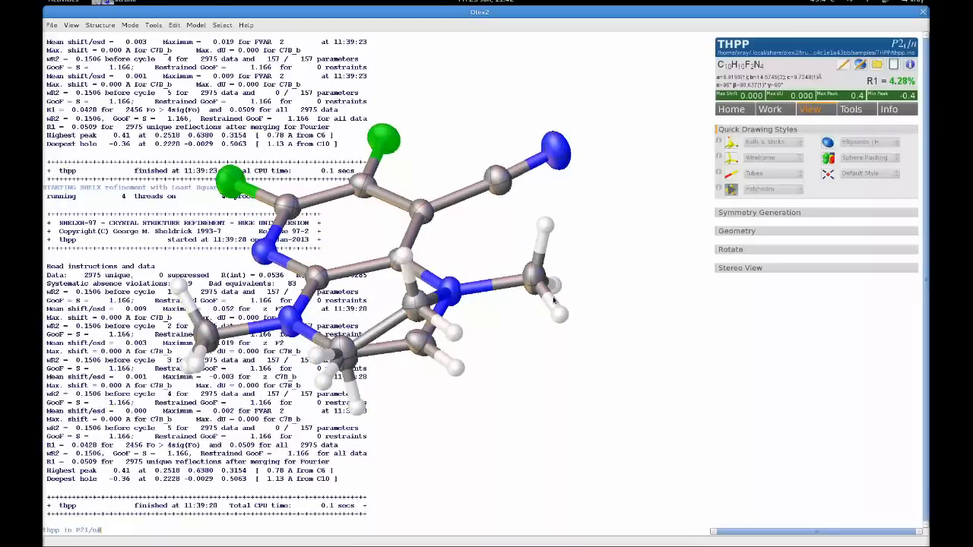